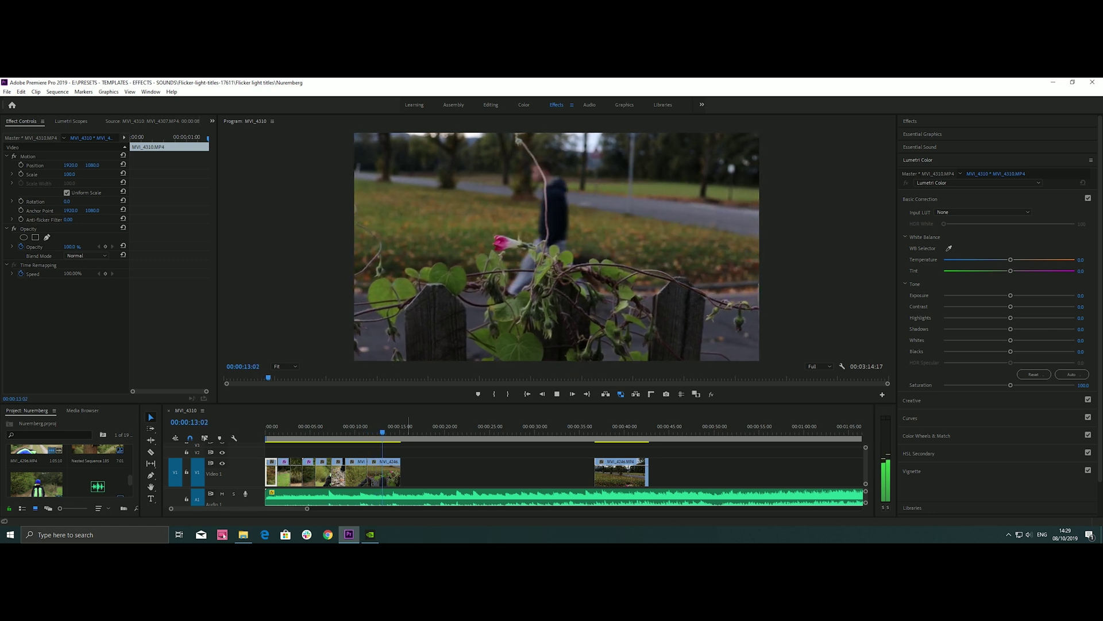
# Shift the clips after the birdhouse clip to start near 18 s, and move the birdhouse clip to about 3.5 s
pyautogui.press('space')
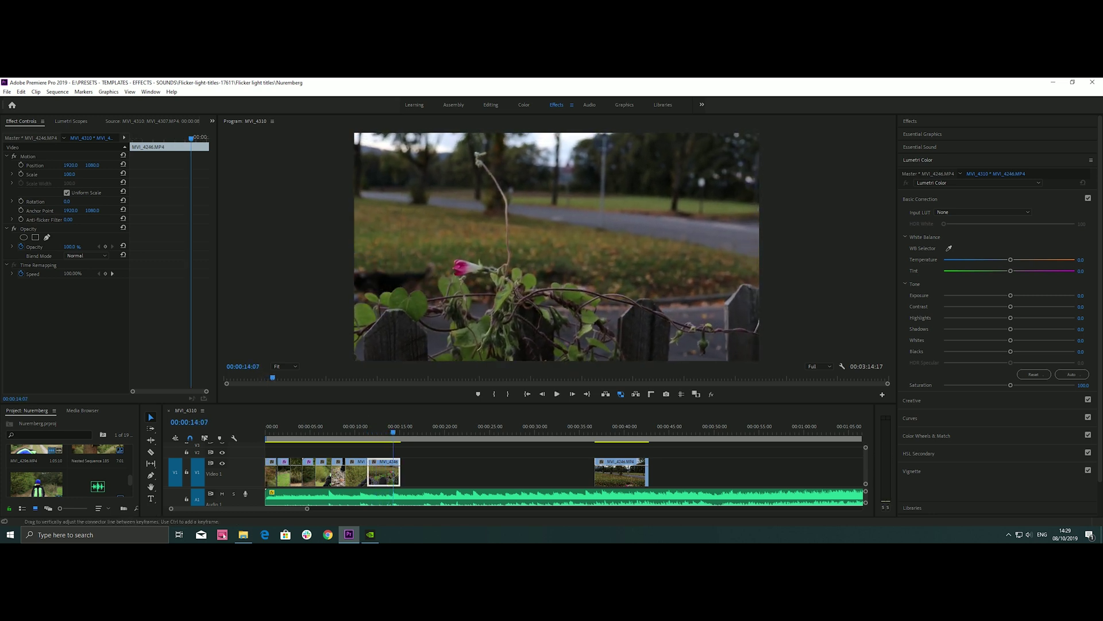
pyautogui.moveTo(428, 470)
pyautogui.mouseDown()
pyautogui.moveTo(281, 477)
pyautogui.moveTo(439, 472)
pyautogui.mouseUp()
pyautogui.click(271, 471)
pyautogui.click(273, 428)
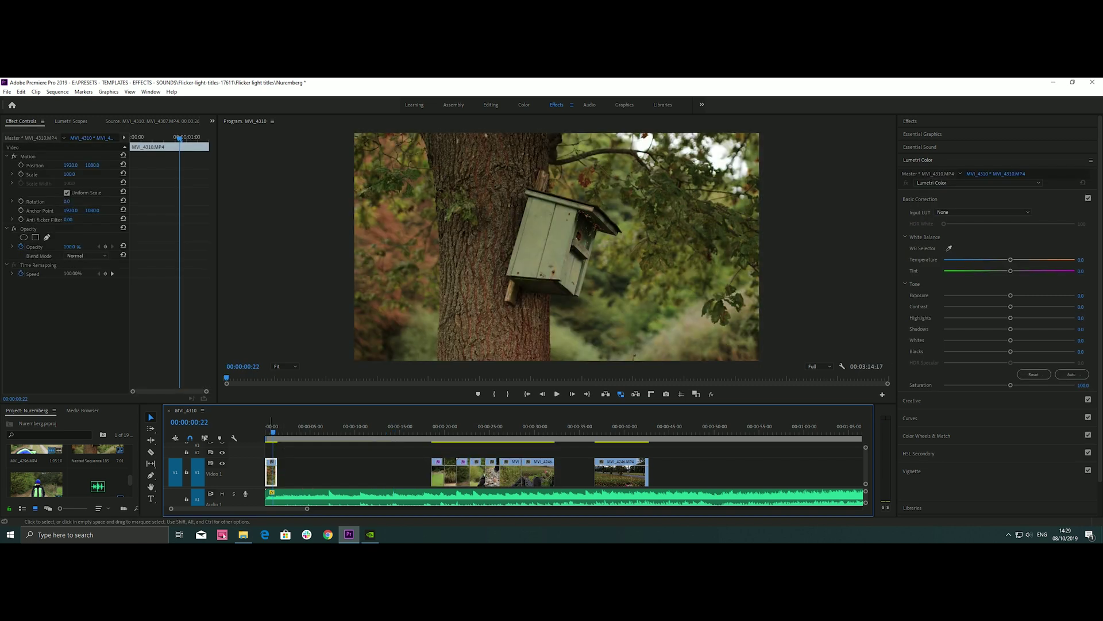
pyautogui.moveTo(271, 471); pyautogui.dragTo(304, 471)
pyautogui.click(302, 428)
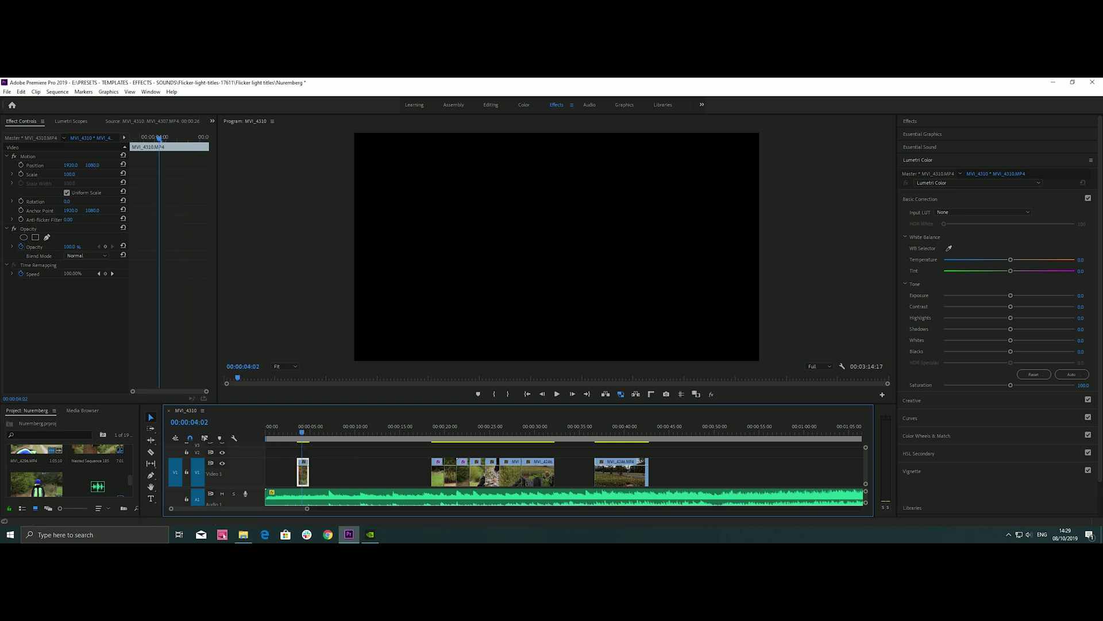
# Set the birdhouse clip's speed to 40%
pyautogui.rightClick(303, 471)
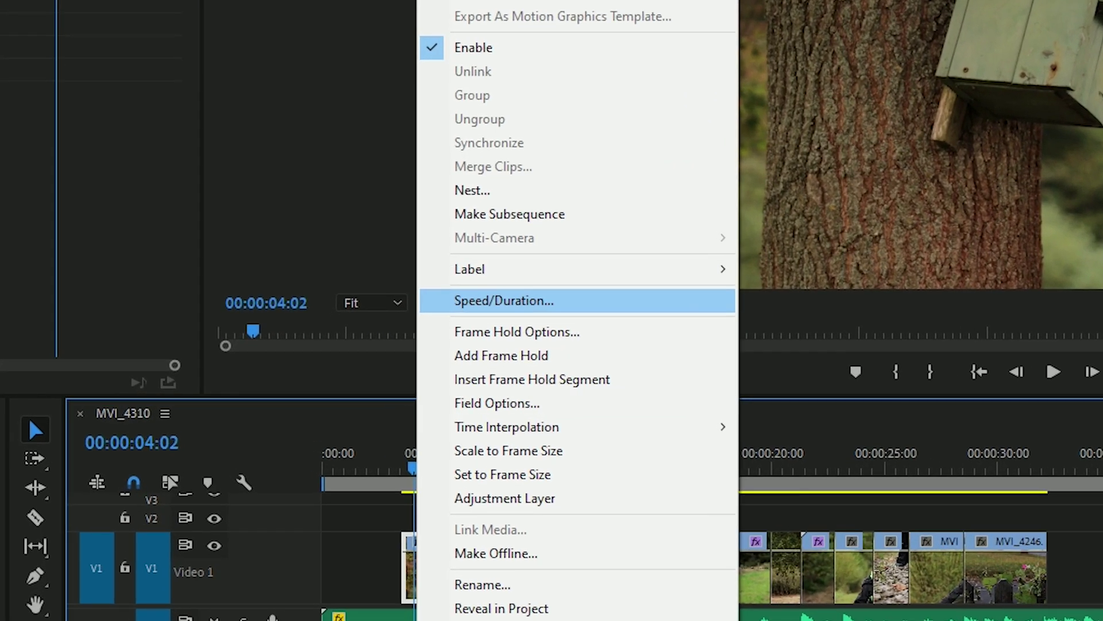
pyautogui.click(368, 353)
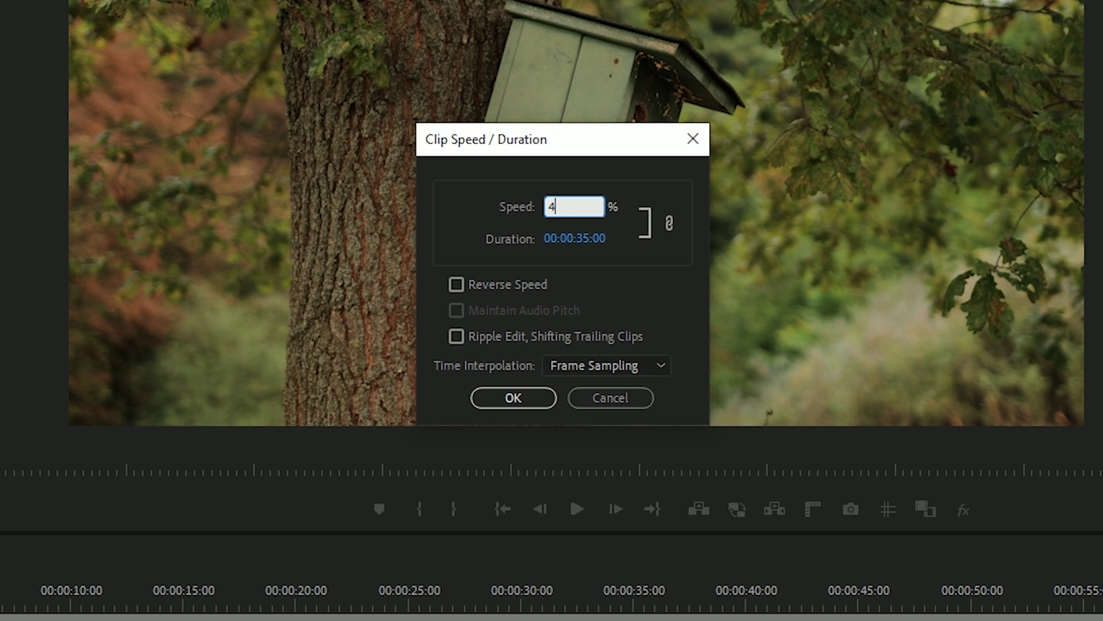
pyautogui.write('40')
pyautogui.press('Return')
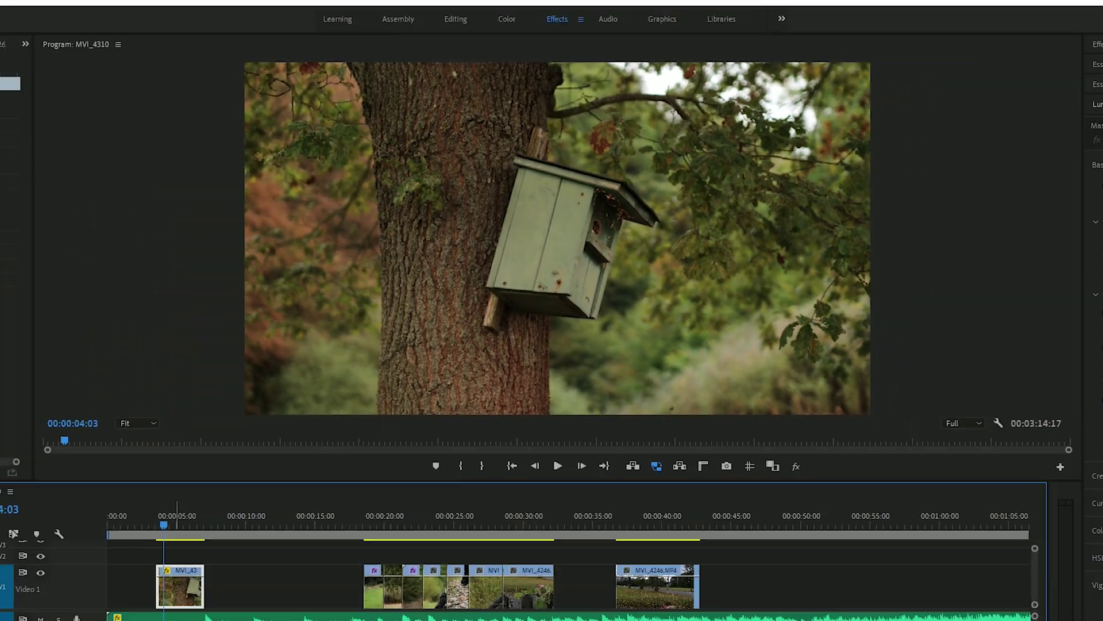
# Set the birdhouse clip's time interpolation to Optical Flow
pyautogui.rightClick(228, 526)
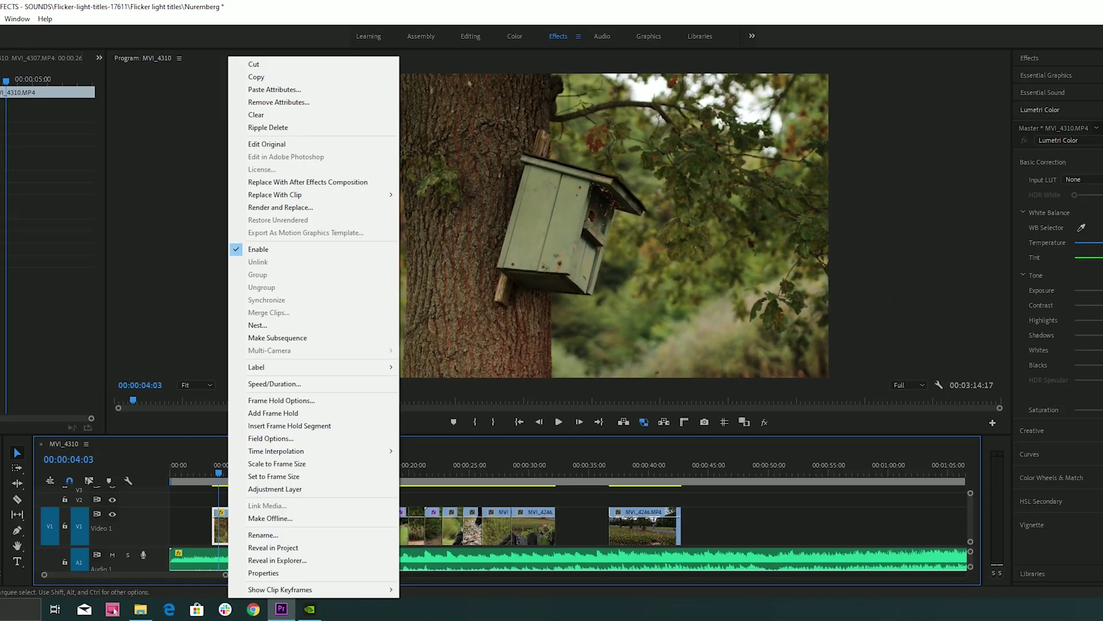
pyautogui.rightClick(225, 526)
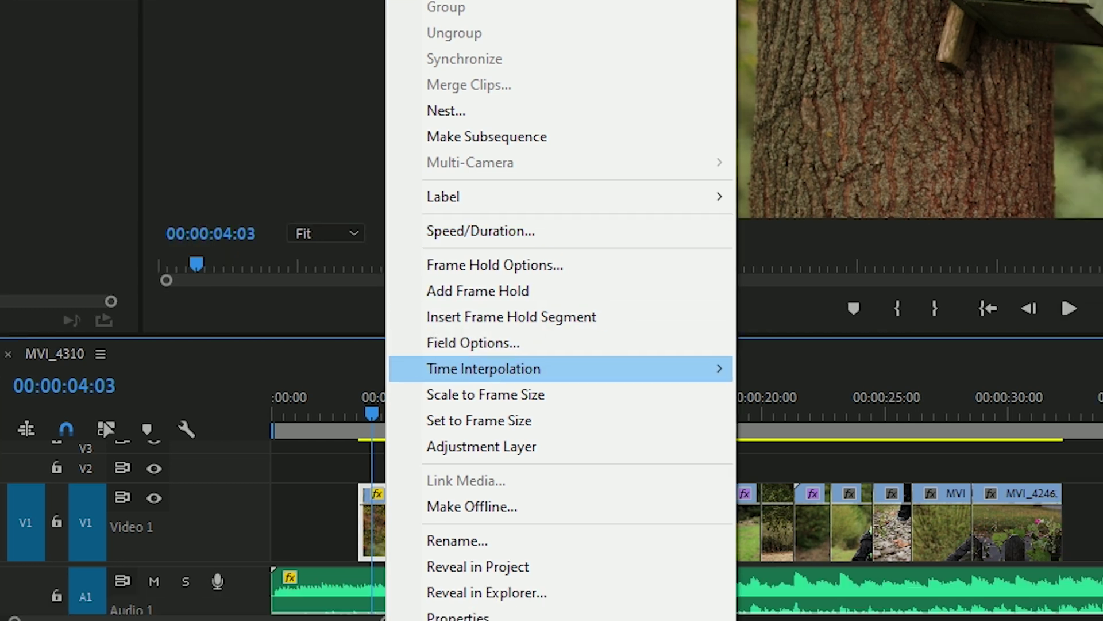
pyautogui.moveTo(535, 407)
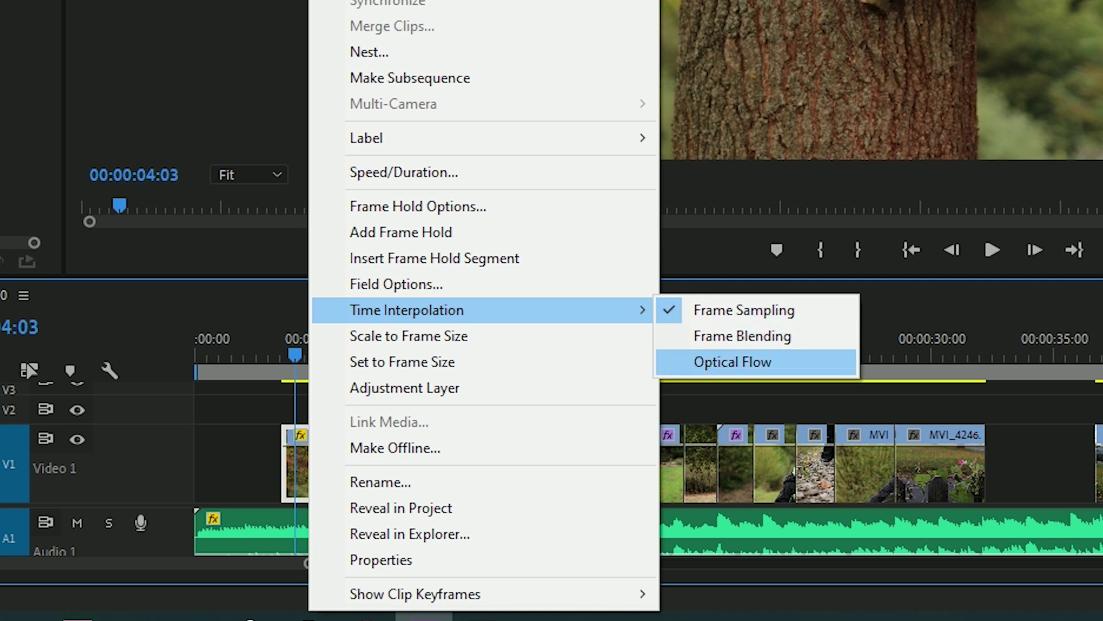
pyautogui.click(732, 361)
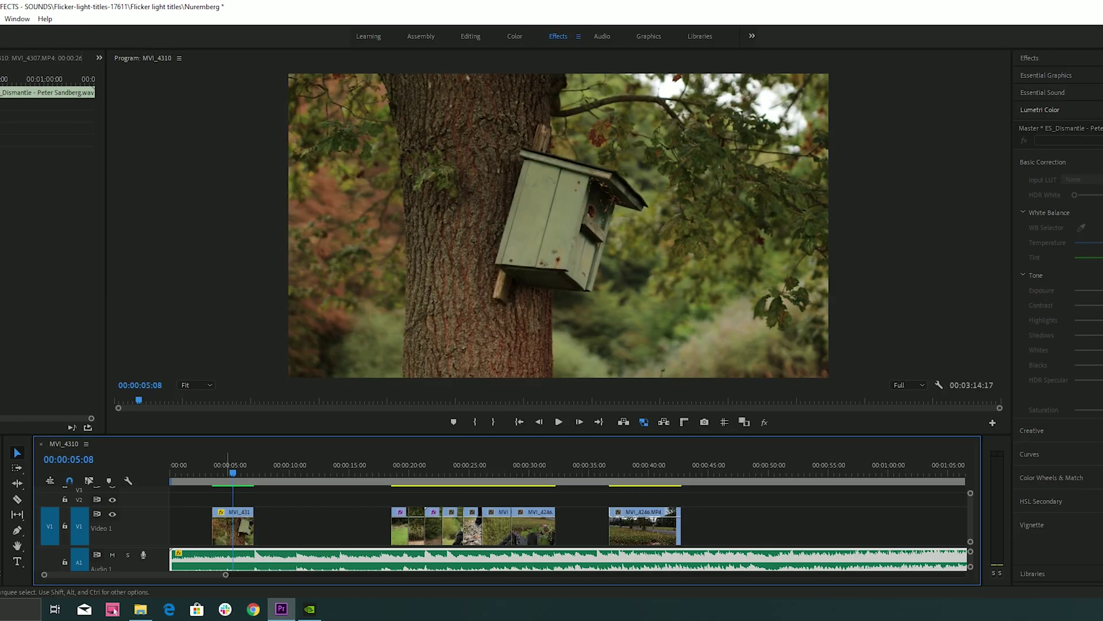
# Move the fence post clip to about 9.5 s on the timeline and play it from its start
pyautogui.moveTo(400, 526); pyautogui.dragTo(292, 526)
pyautogui.click(289, 471)
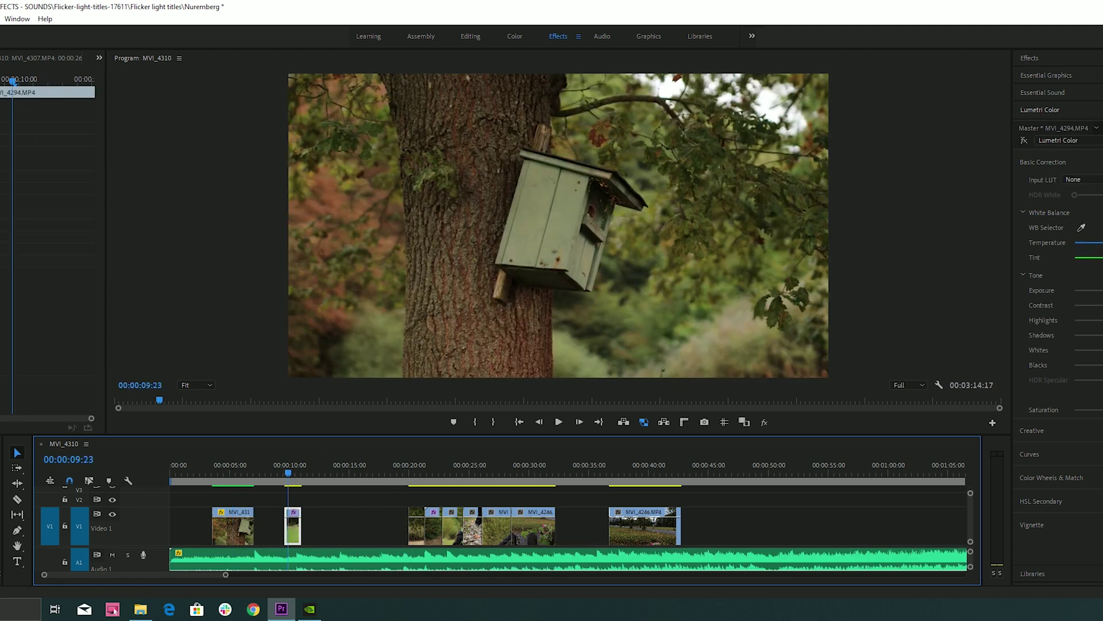
pyautogui.press('space')
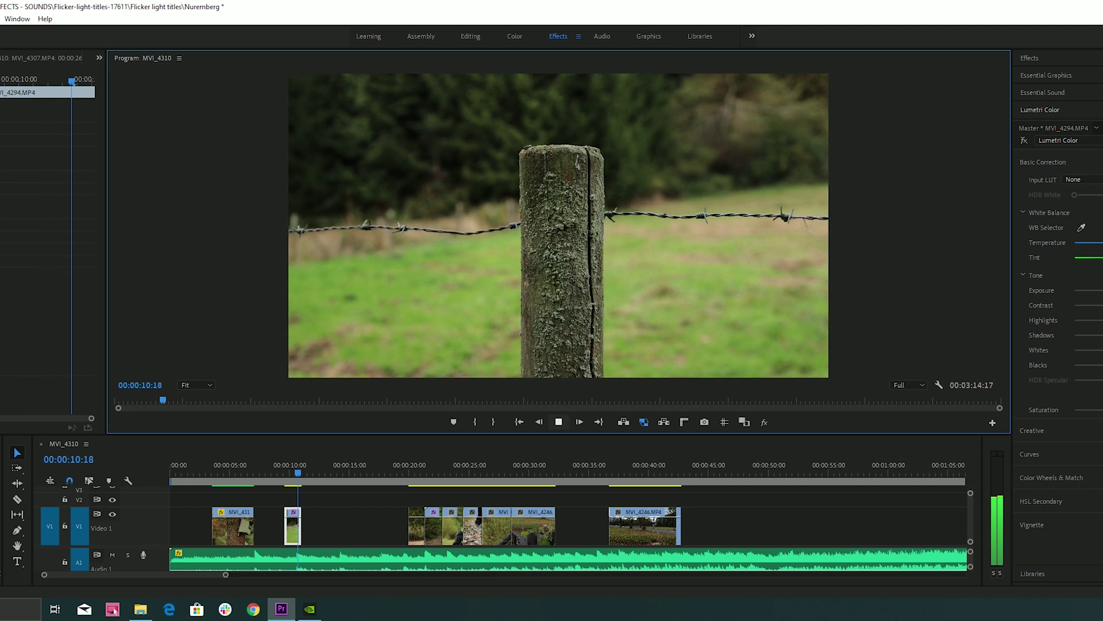
pyautogui.click(288, 465)
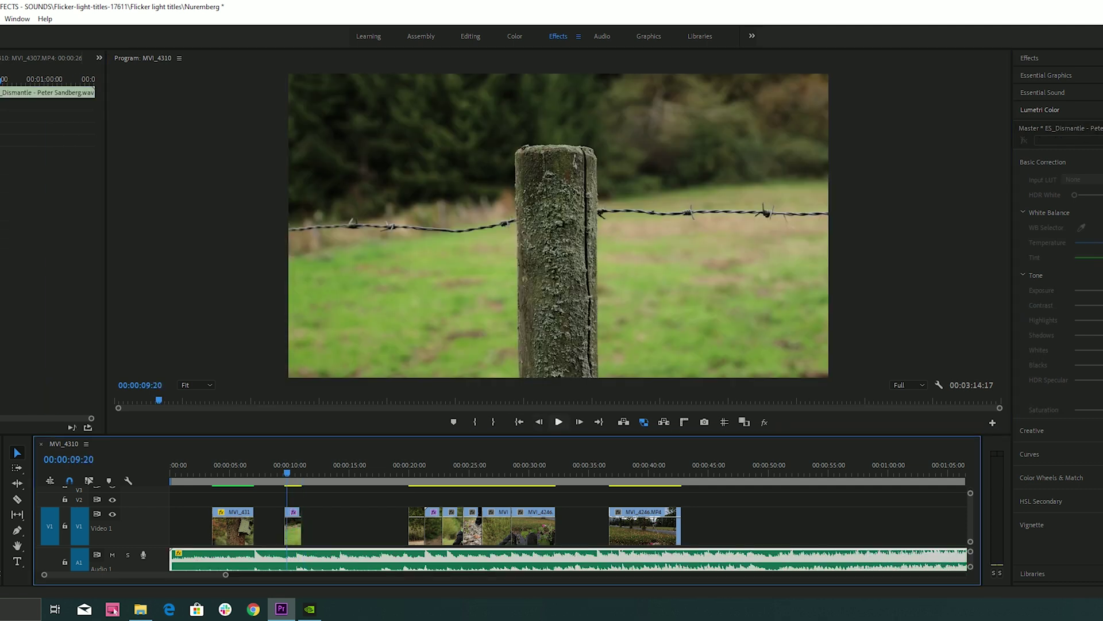
pyautogui.click(558, 421)
pyautogui.press('space')
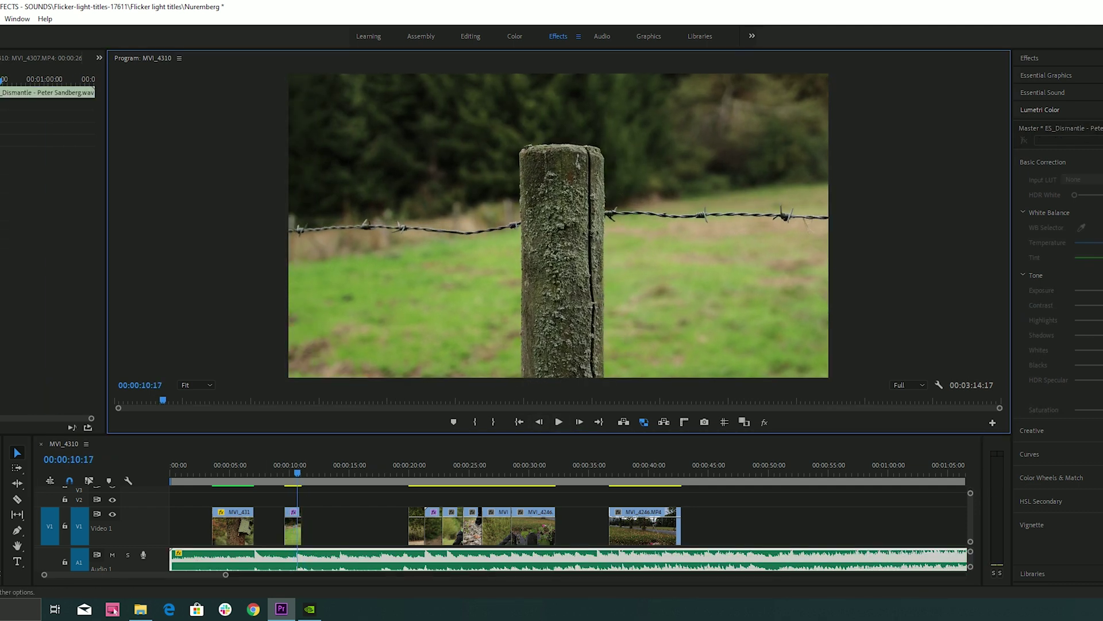
# Slow the fence post clip to 40% speed with Optical Flow time interpolation and render its preview
pyautogui.rightClick(298, 531)
pyautogui.rightClick(290, 530)
pyautogui.rightClick(294, 530)
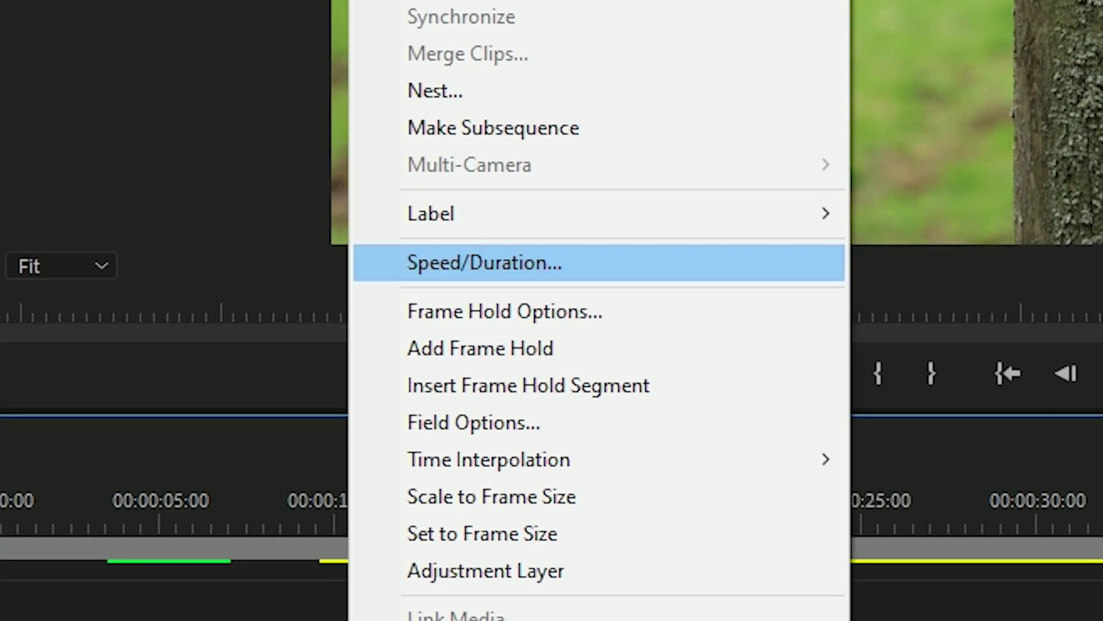
pyautogui.click(341, 384)
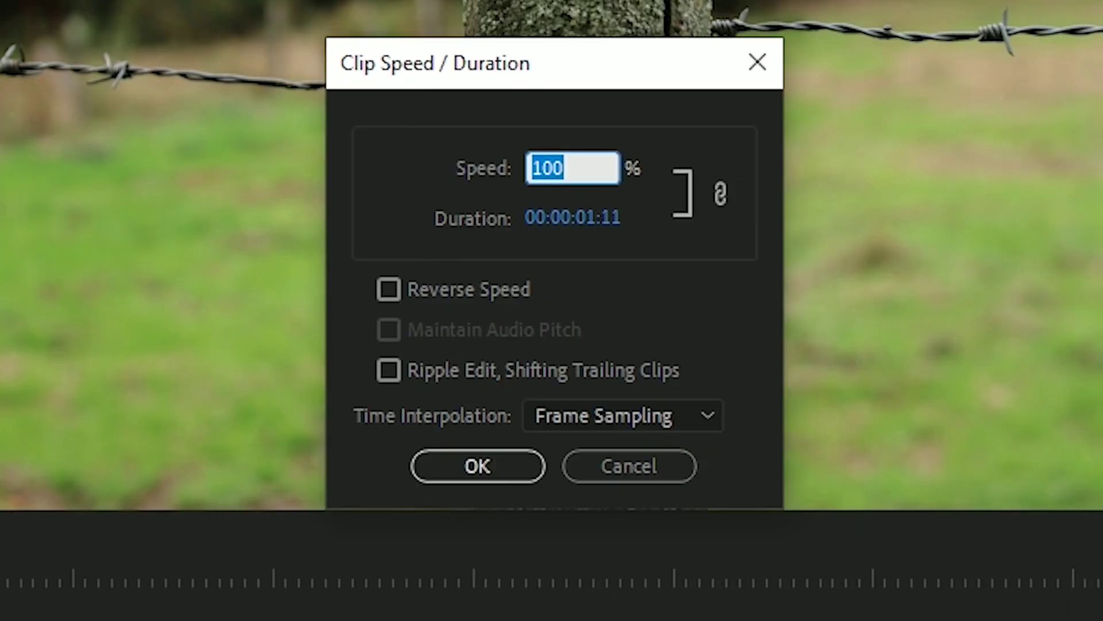
pyautogui.write('40')
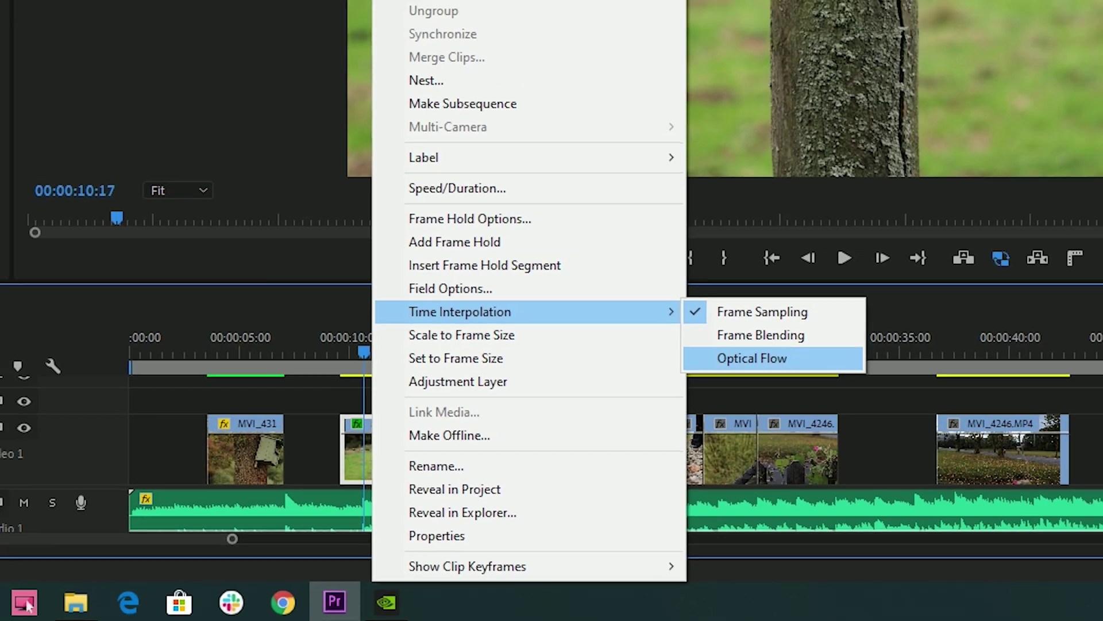
pyautogui.click(797, 336)
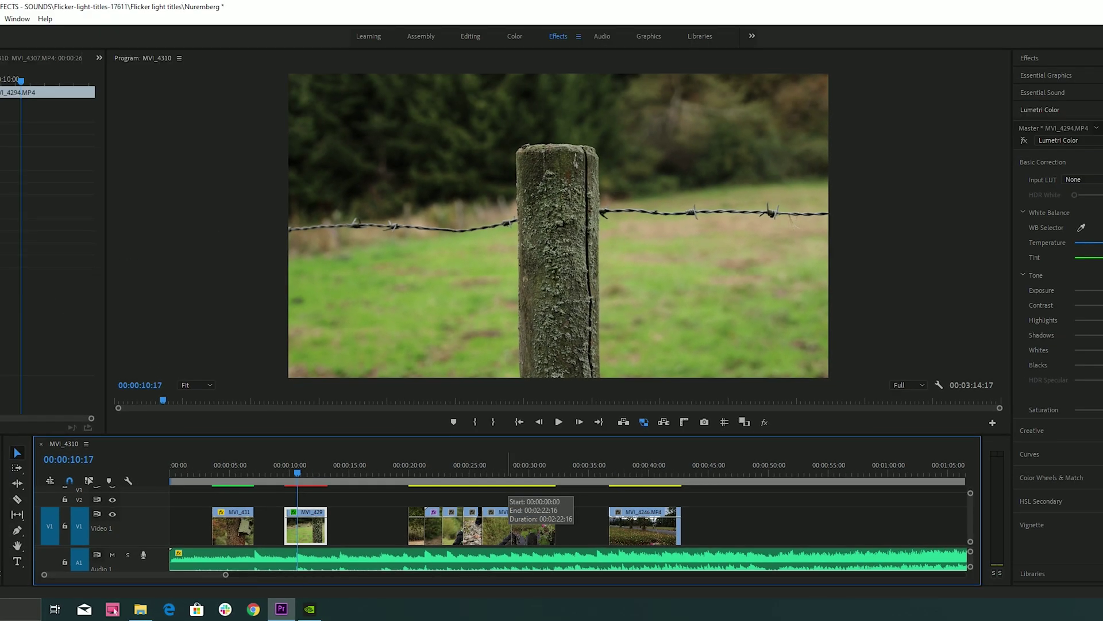
pyautogui.press('Return')
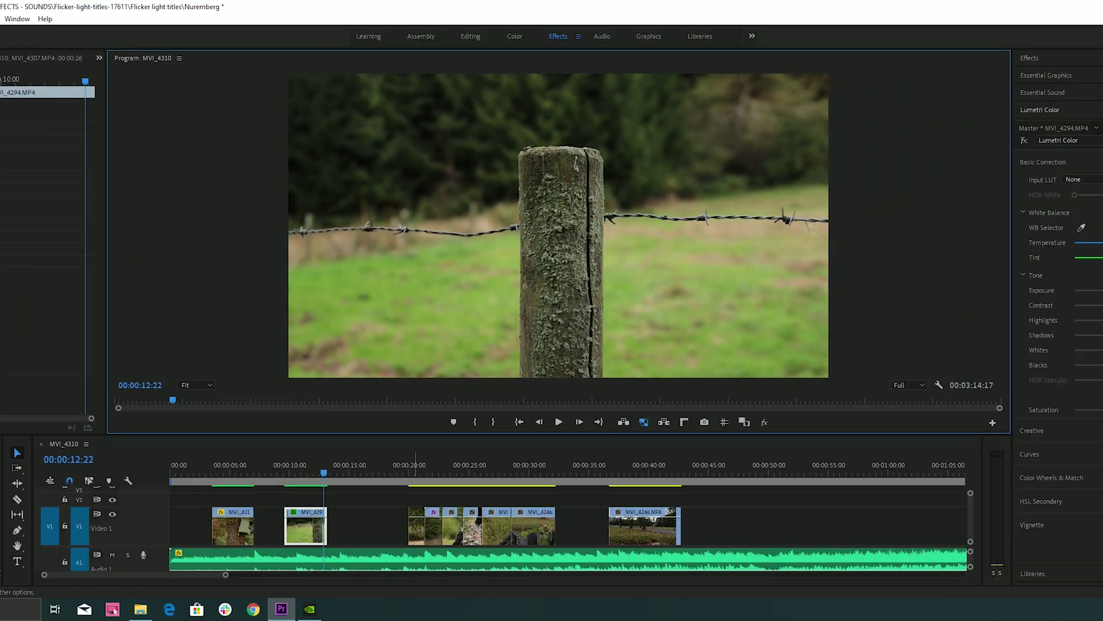
# Play back the clip of the boy in the blue hat at about 23 s in the sequence
pyautogui.click(410, 526)
pyautogui.moveTo(226, 574); pyautogui.dragTo(174, 574)
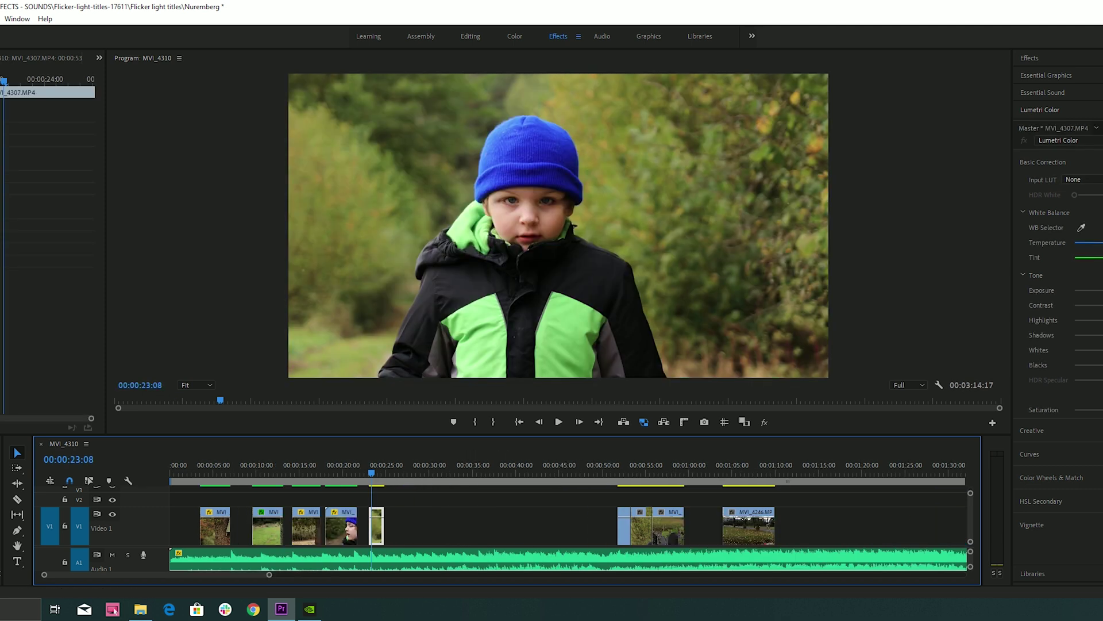
pyautogui.press('space')
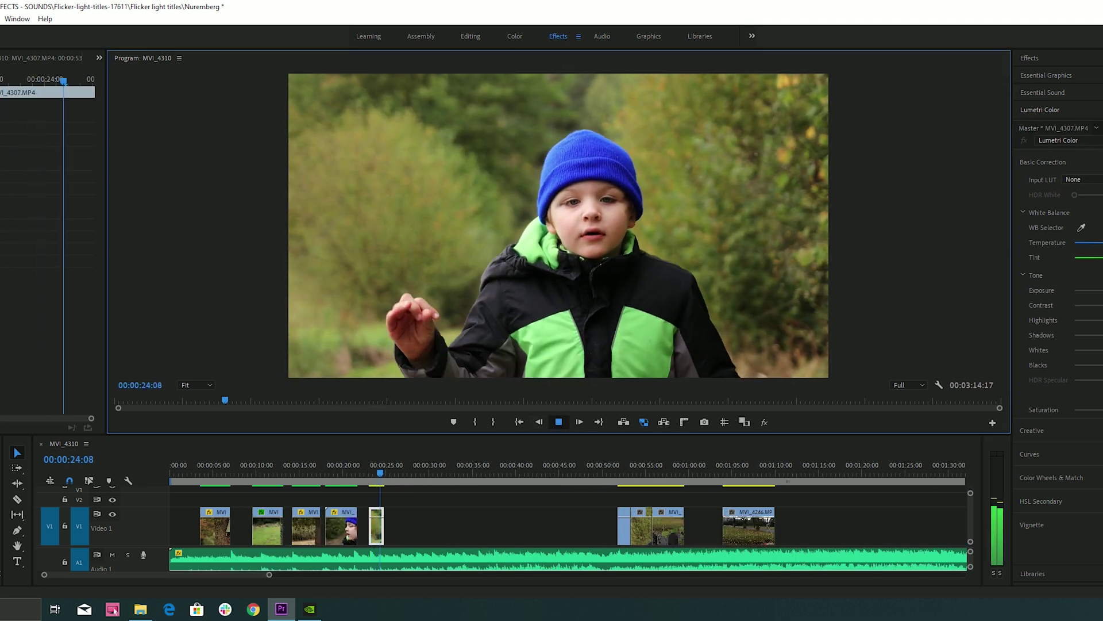
# Slow the blue-hat boy clip at about 23 s to 40% speed with Optical Flow interpolation, and render it for playback
pyautogui.rightClick(376, 526)
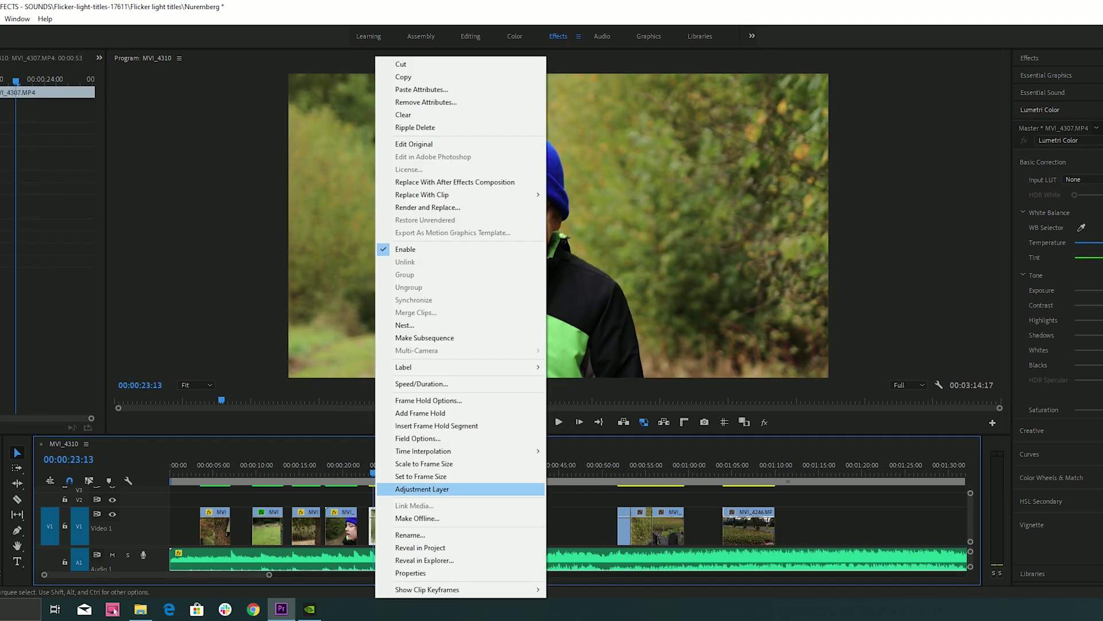
pyautogui.press('Return')
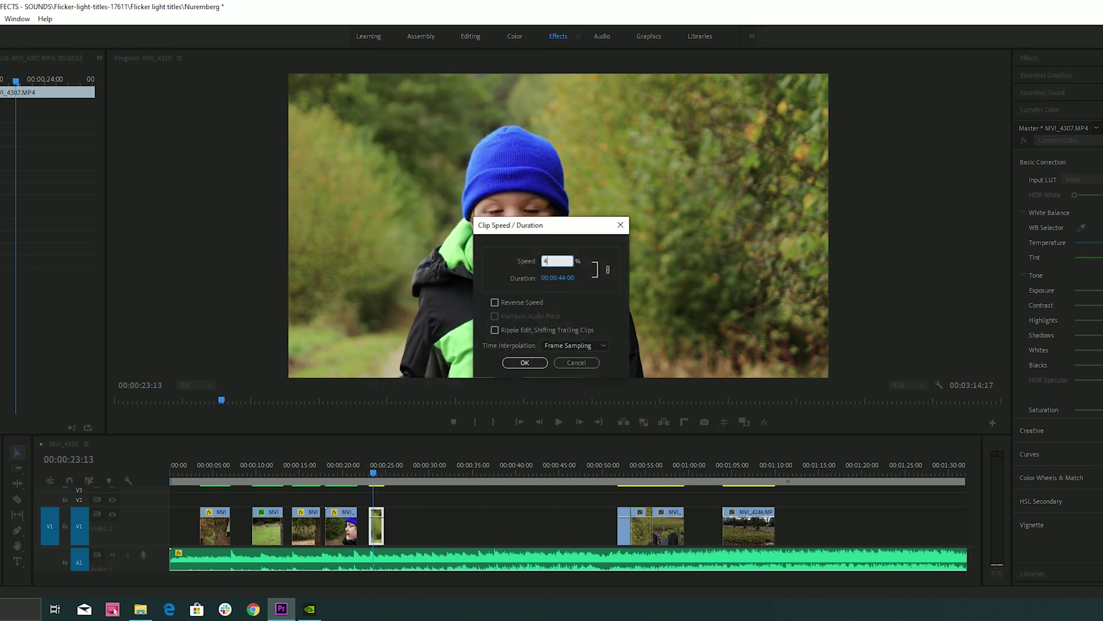
pyautogui.press('Return')
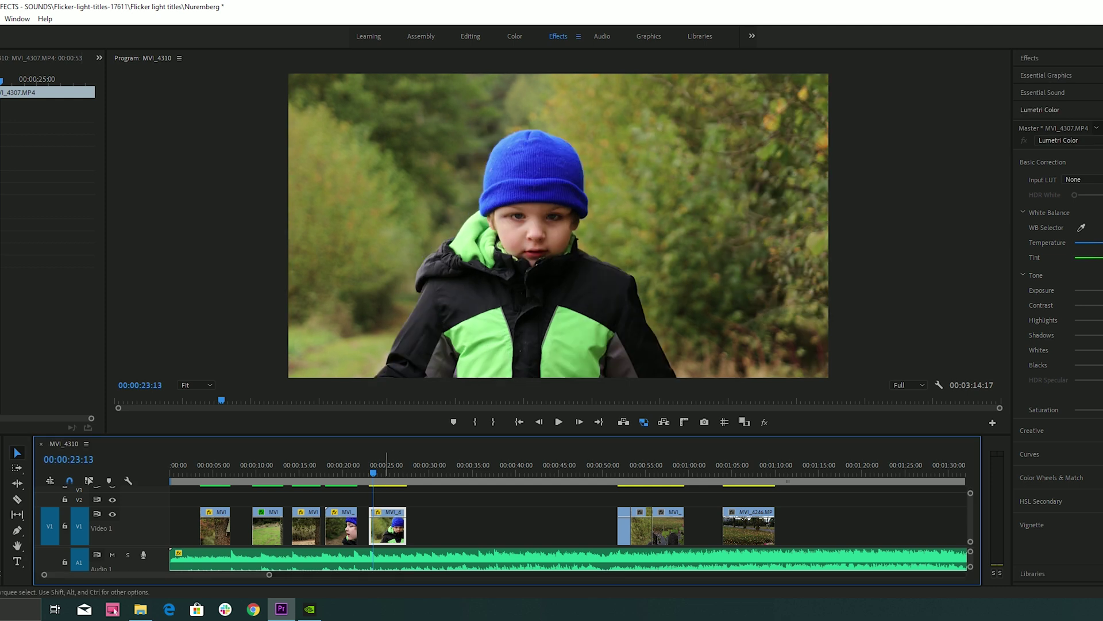
pyautogui.rightClick(380, 526)
pyautogui.moveTo(471, 451)
pyautogui.click(592, 476)
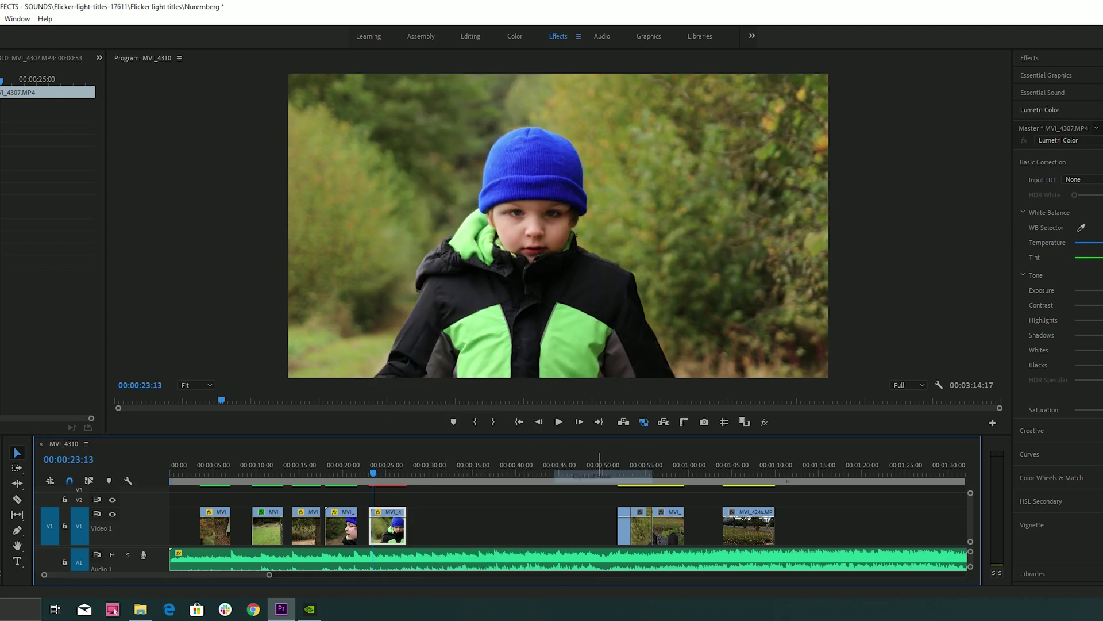
pyautogui.press('Return')
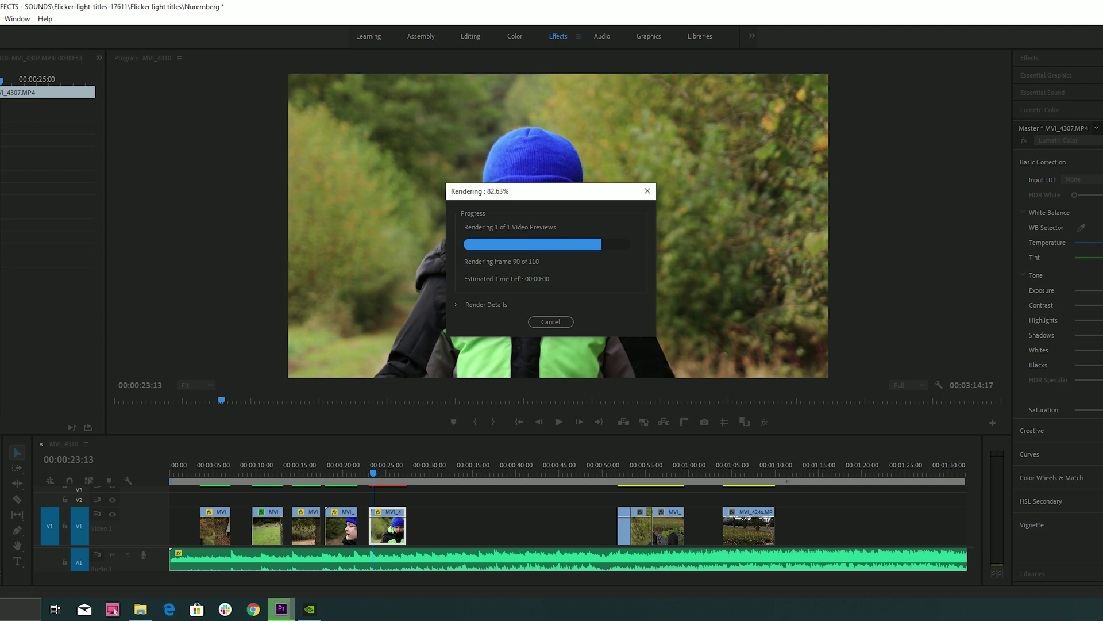
pyautogui.click(559, 422)
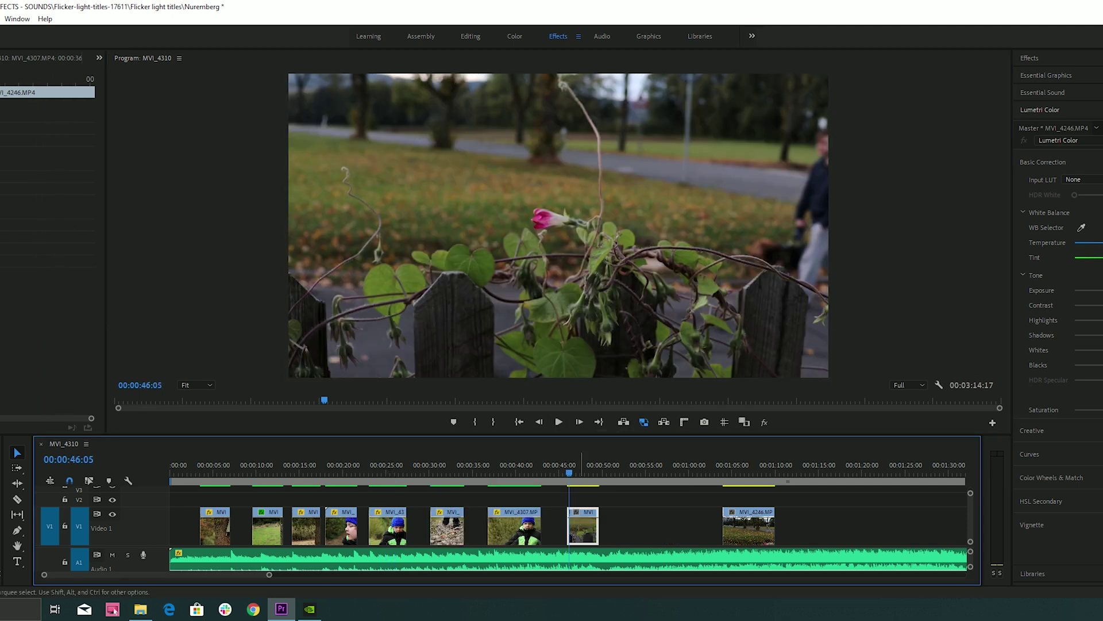
# Play back the clip of the pink flower on the fence from its start at about 46 s
pyautogui.rightClick(580, 525)
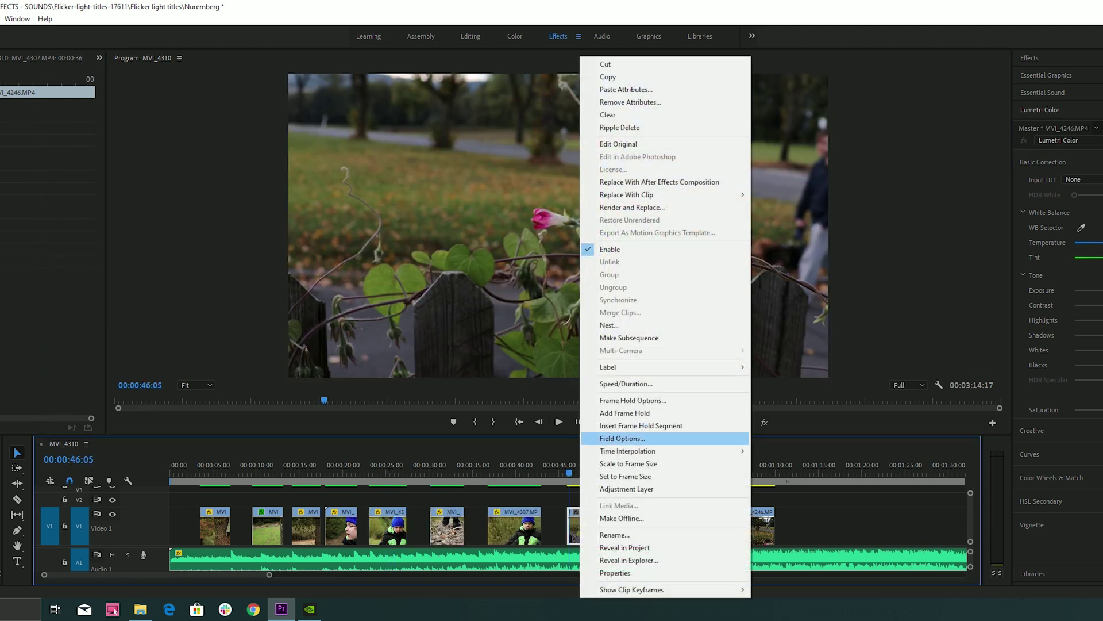
pyautogui.click(569, 472)
pyautogui.press('space')
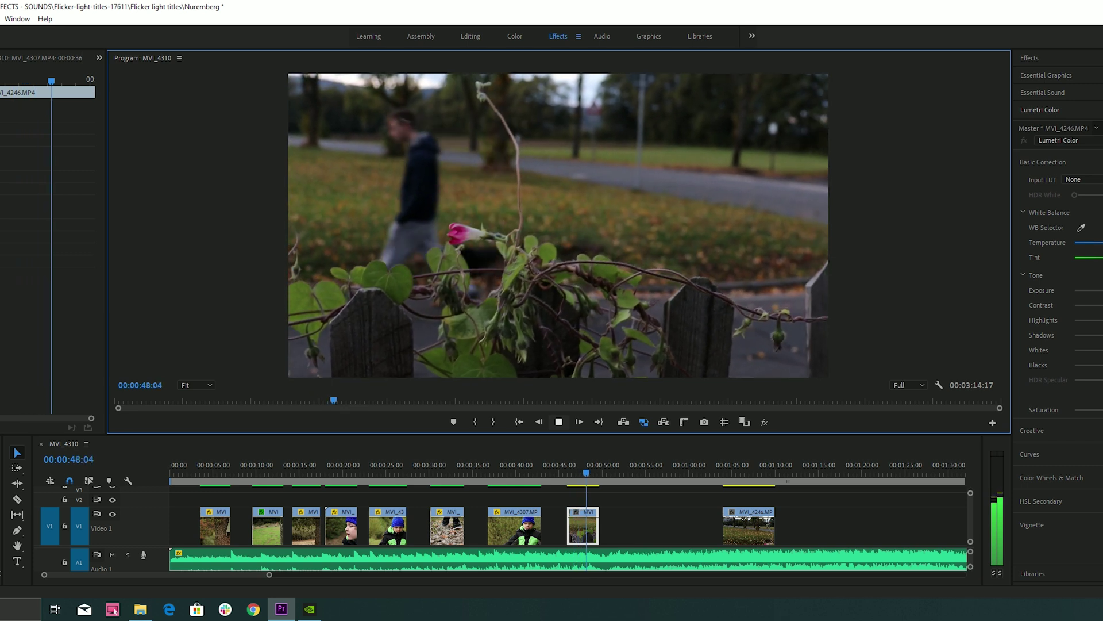
pyautogui.press('space')
# Slow the pink flower clip to 40% speed with Optical Flow time interpolation and play it from its start
pyautogui.rightClick(583, 525)
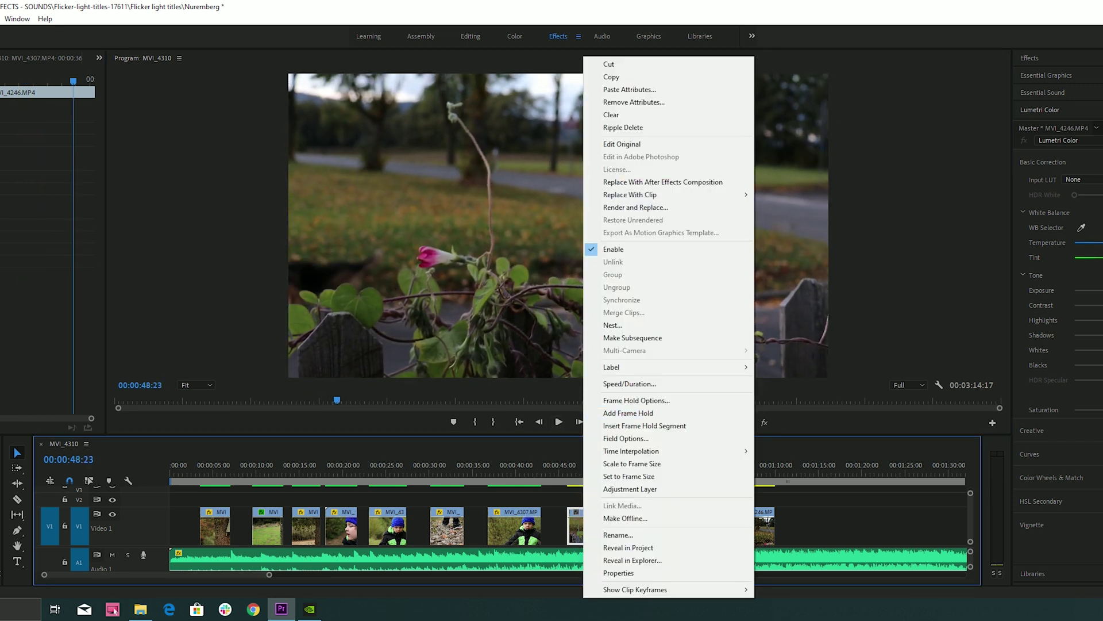
pyautogui.click(629, 384)
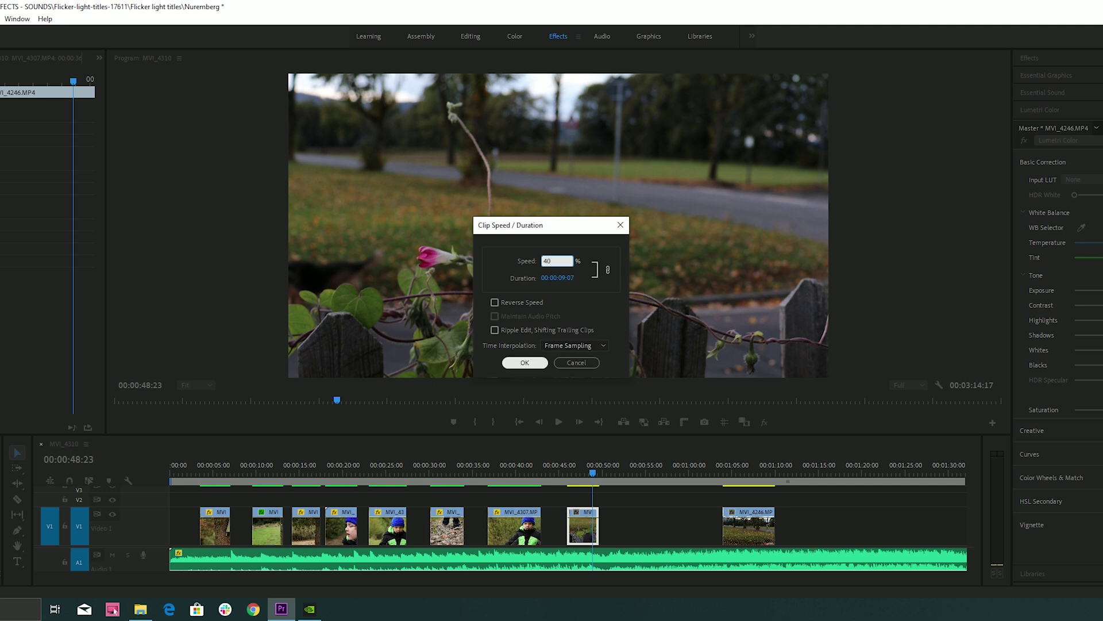
pyautogui.press('Return')
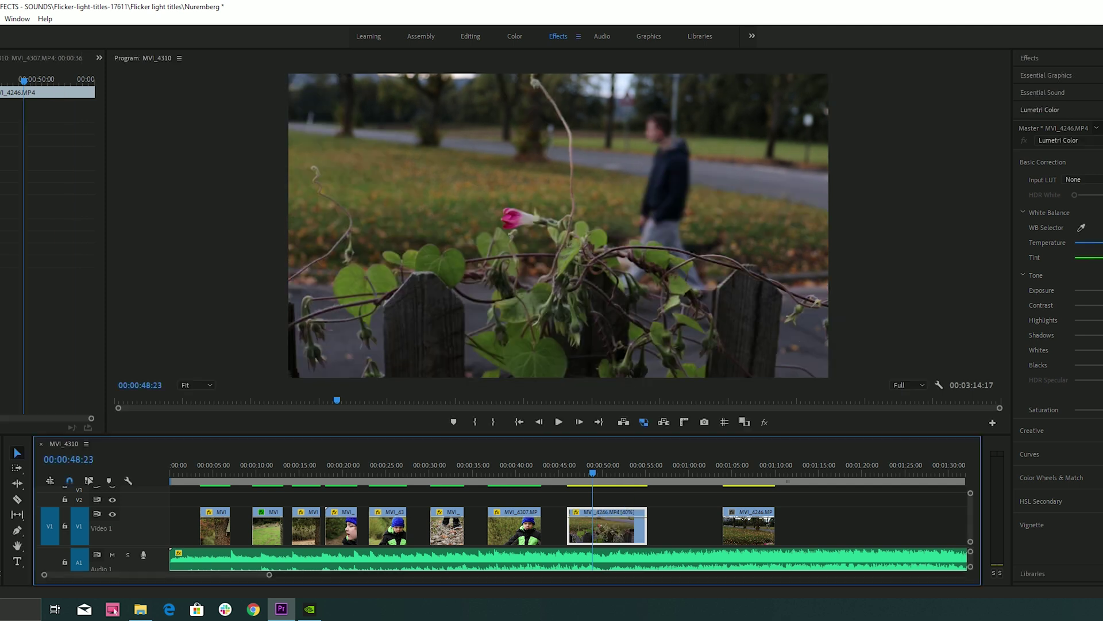
pyautogui.rightClick(589, 526)
pyautogui.moveTo(632, 450)
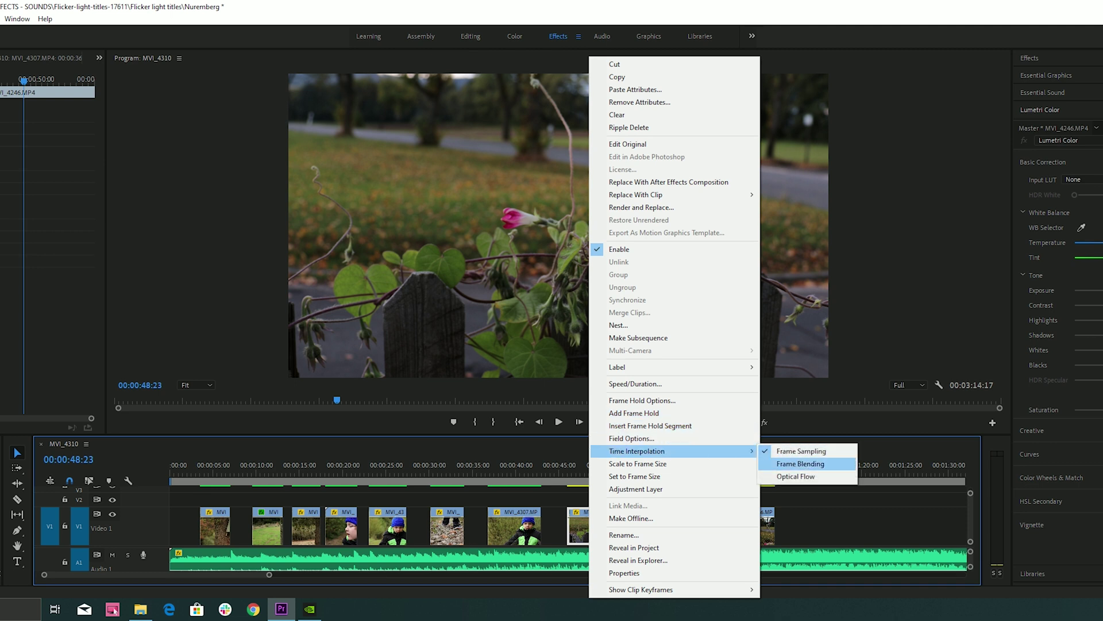
pyautogui.click(796, 476)
pyautogui.click(570, 467)
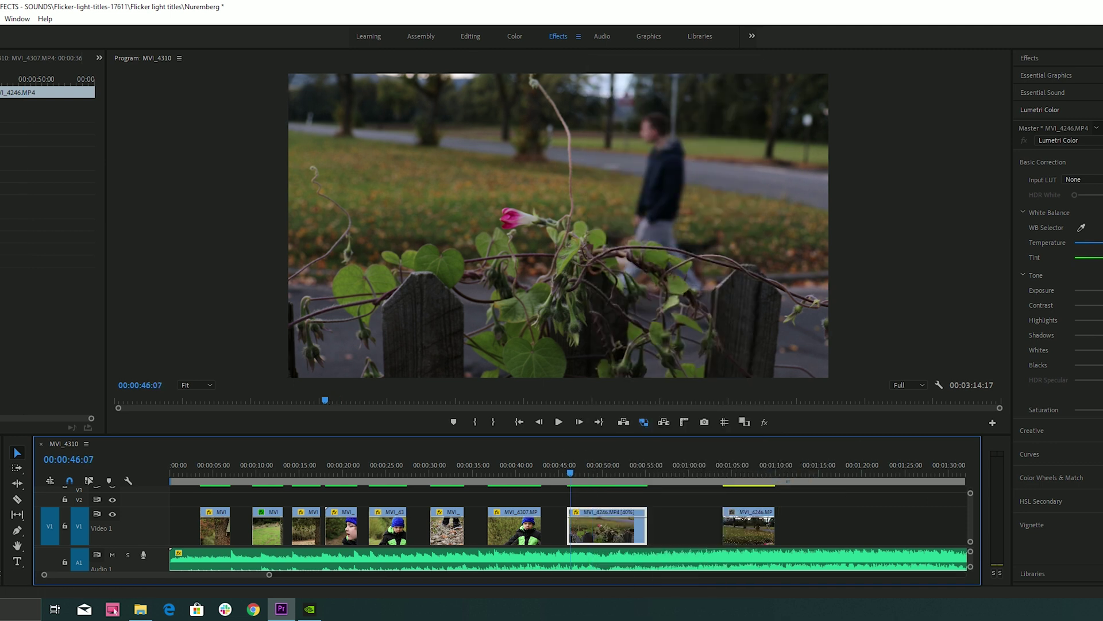
pyautogui.click(558, 422)
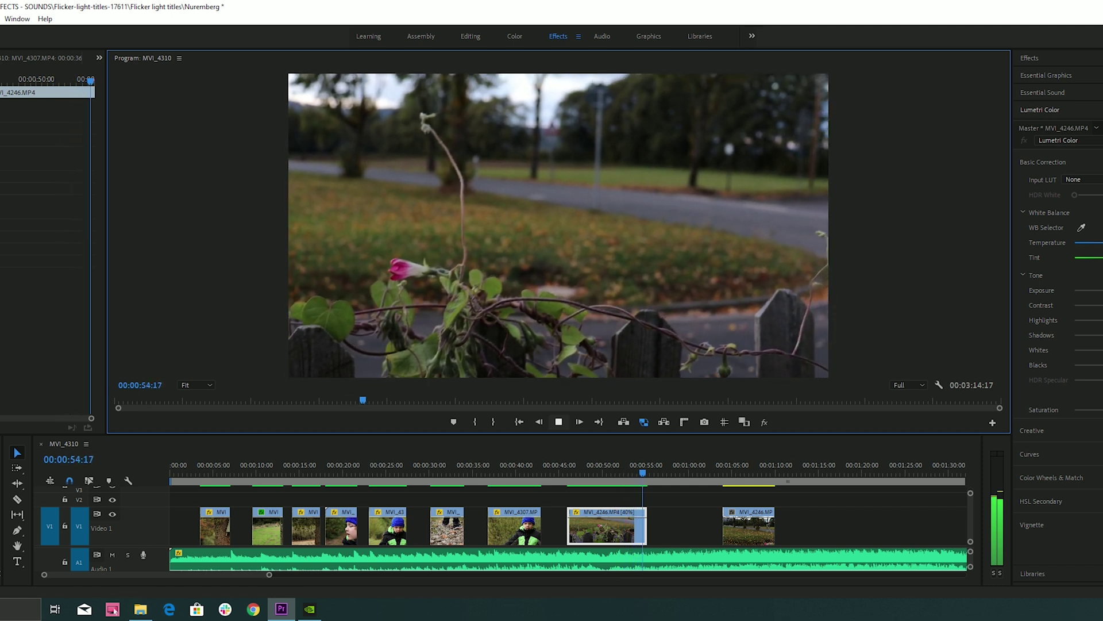
# Stop playback and review the flower clip at about 46 s, the birdhouse at about 4 s and the boy at about 19 s
pyautogui.press('space')
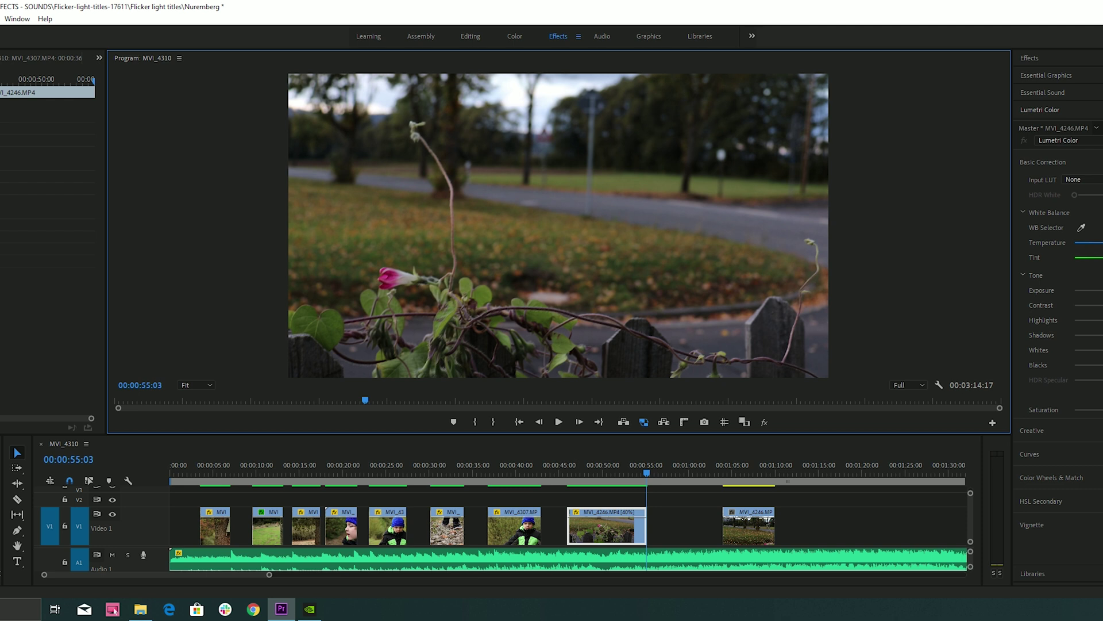
pyautogui.click(574, 468)
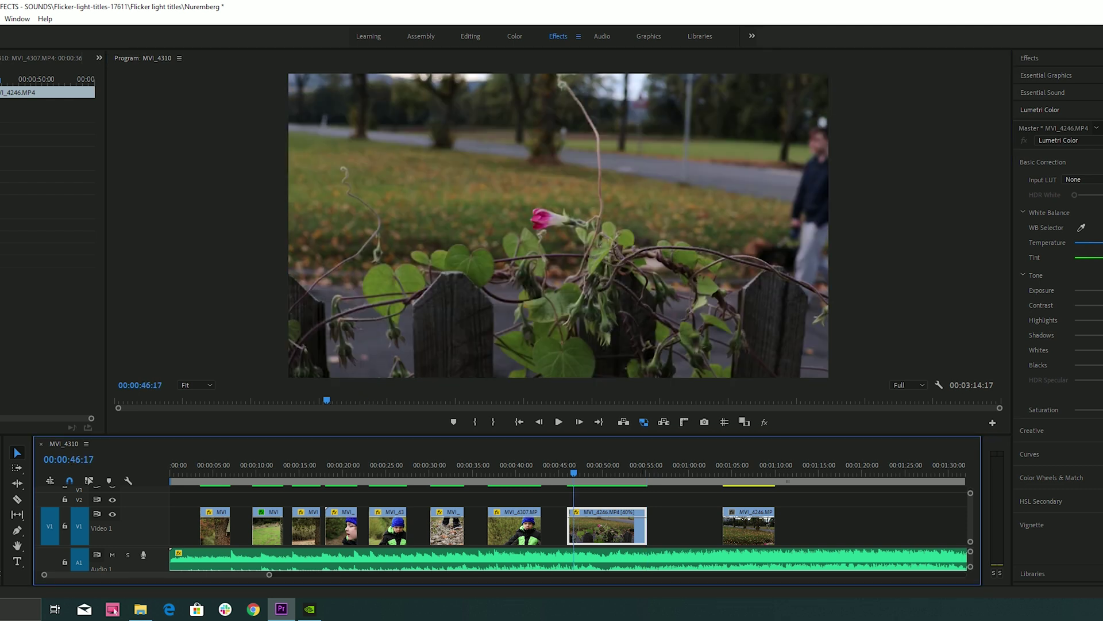
pyautogui.click(206, 465)
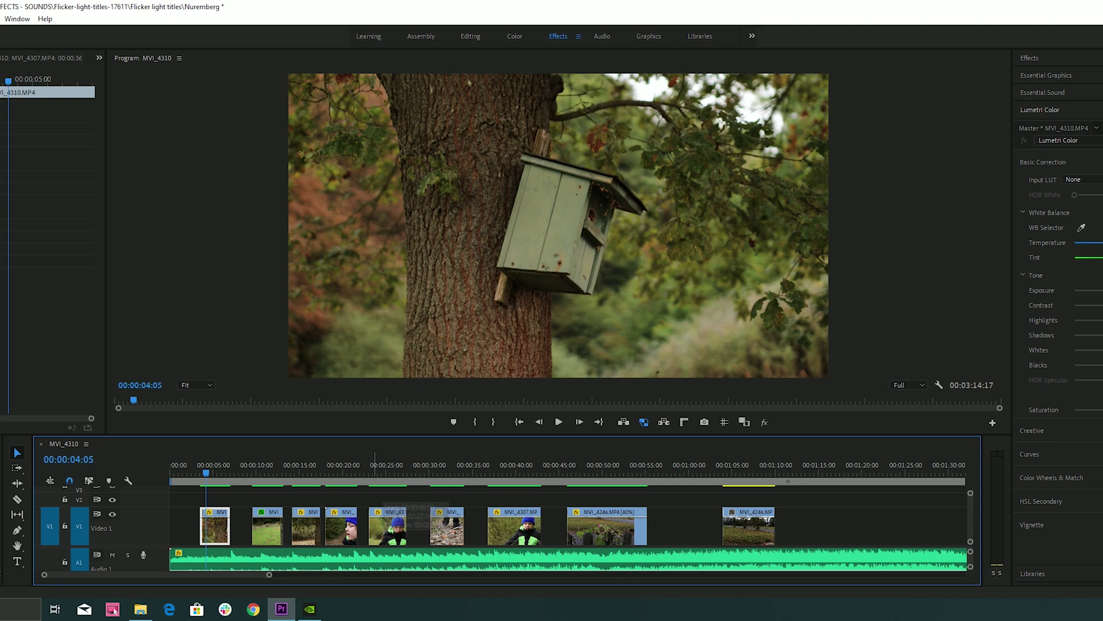
pyautogui.click(335, 465)
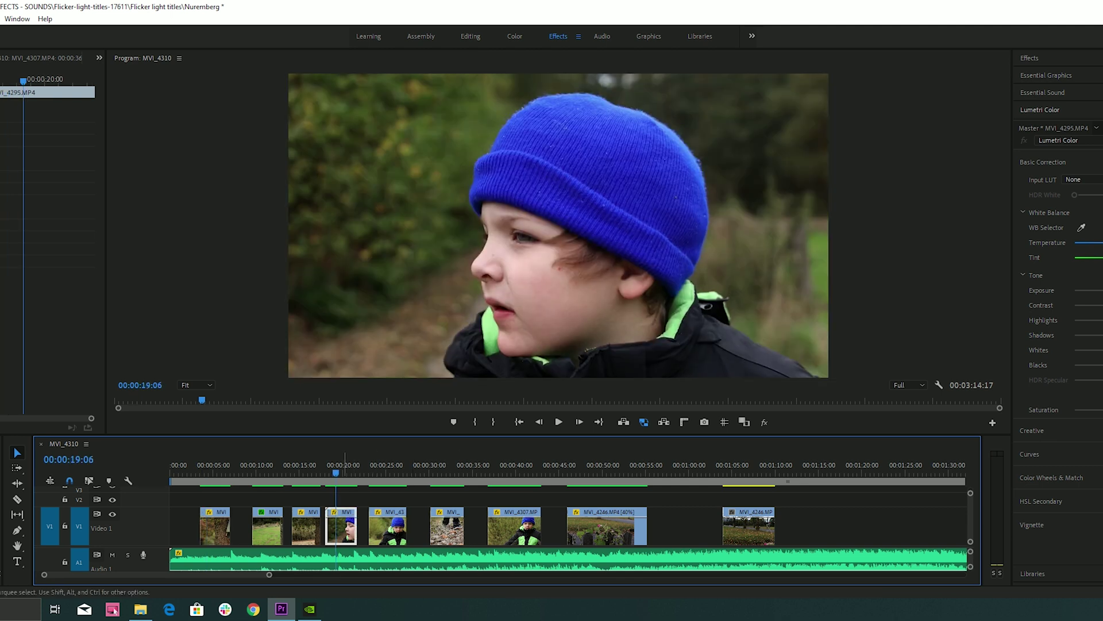
# Move the birdhouse clip to the very start of the sequence and slow it to 20% speed with Optical Flow interpolation
pyautogui.moveTo(215, 526); pyautogui.dragTo(185, 526)
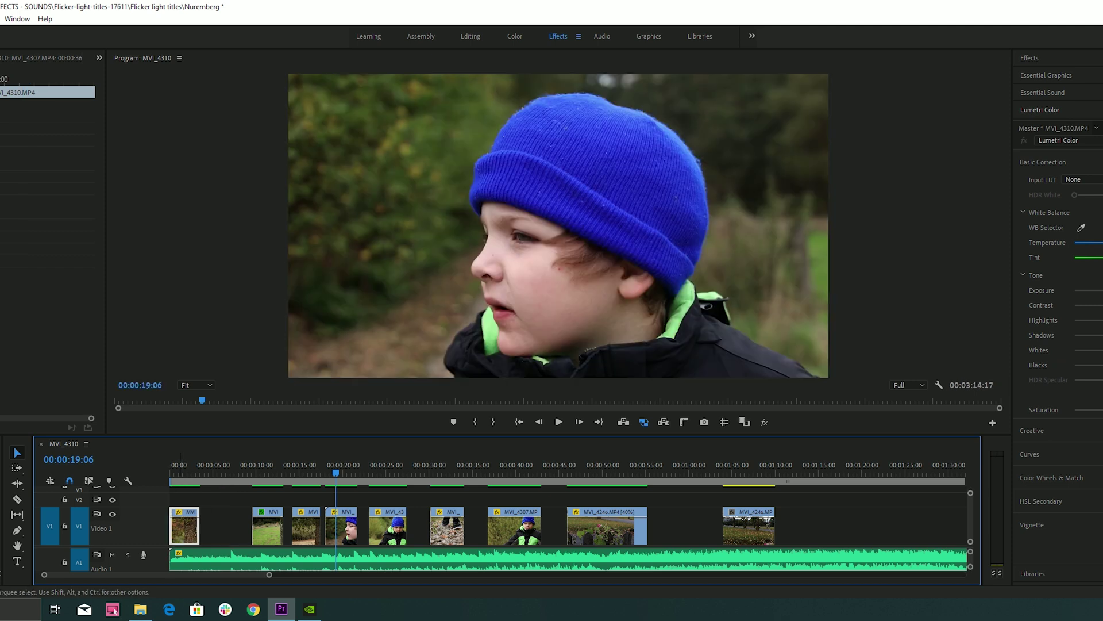
pyautogui.press('Home')
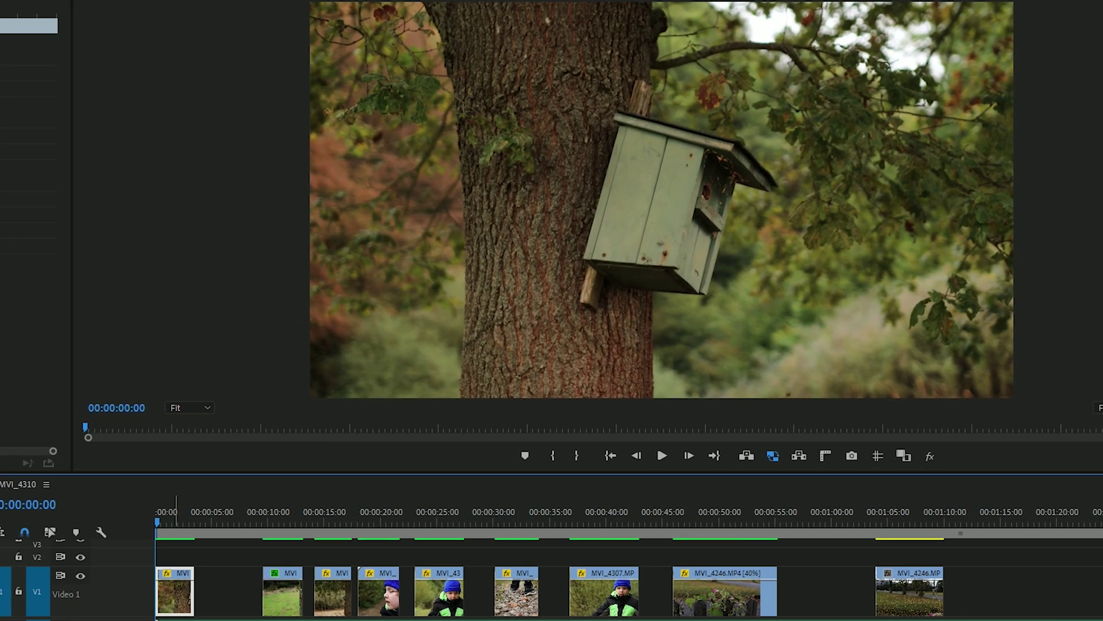
pyautogui.rightClick(185, 526)
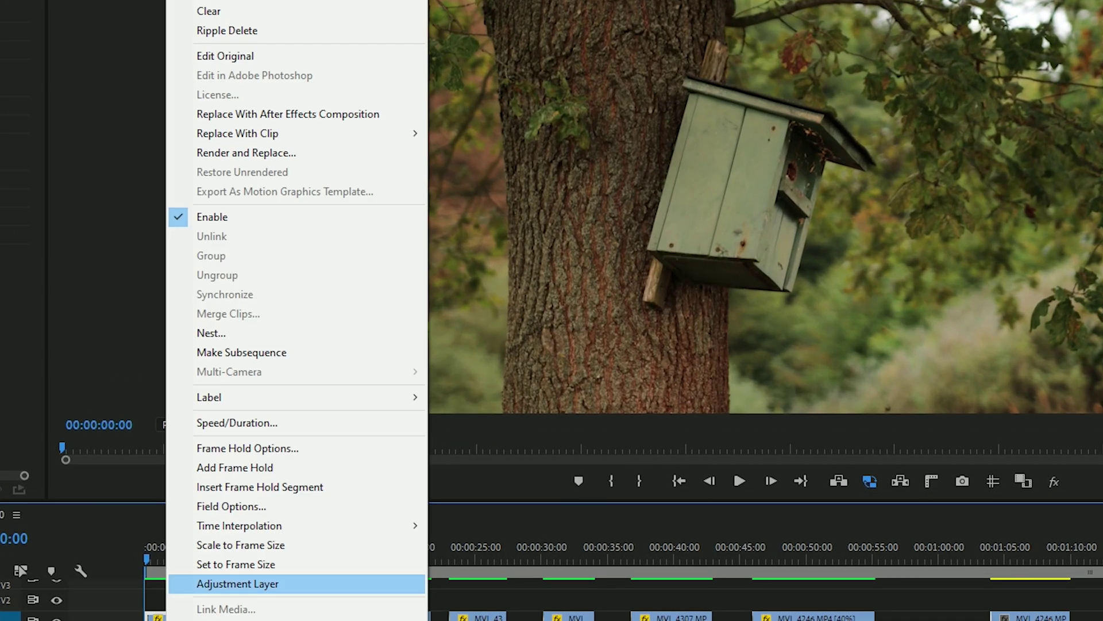
pyautogui.click(224, 383)
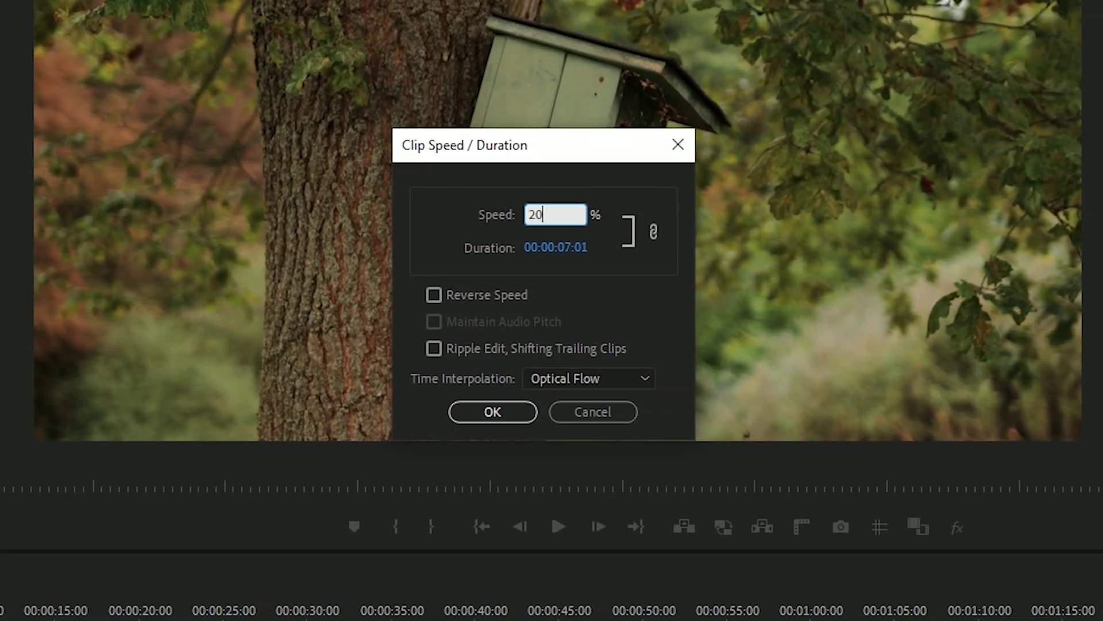
pyautogui.press('Return')
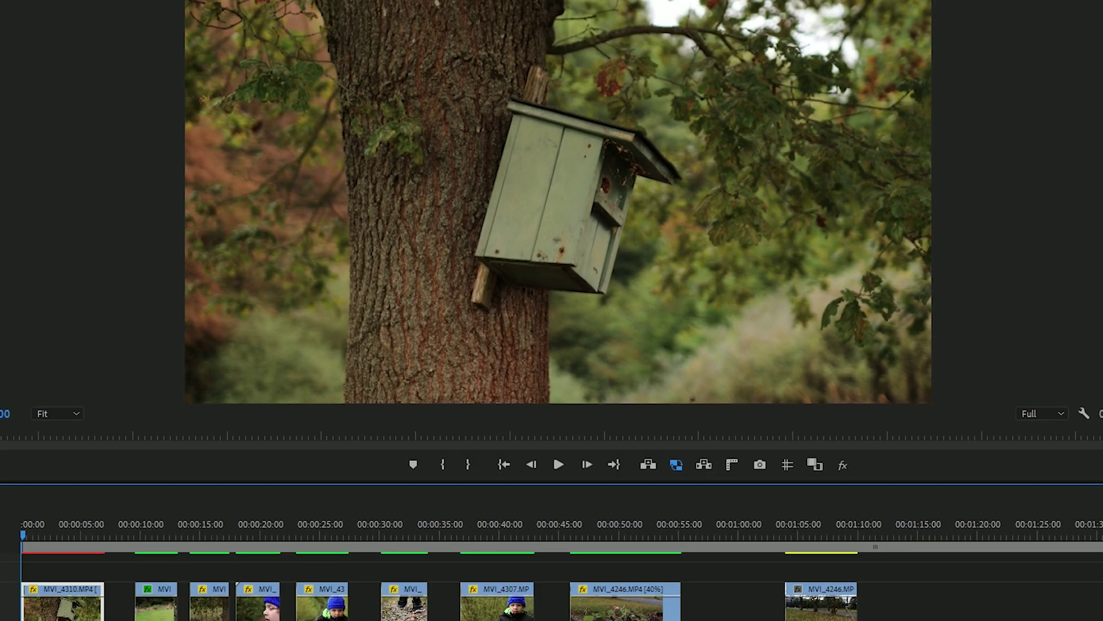
# Play the slowed birdhouse clip, then apply Optical Flow time interpolation to it and render the preview
pyautogui.press('space')
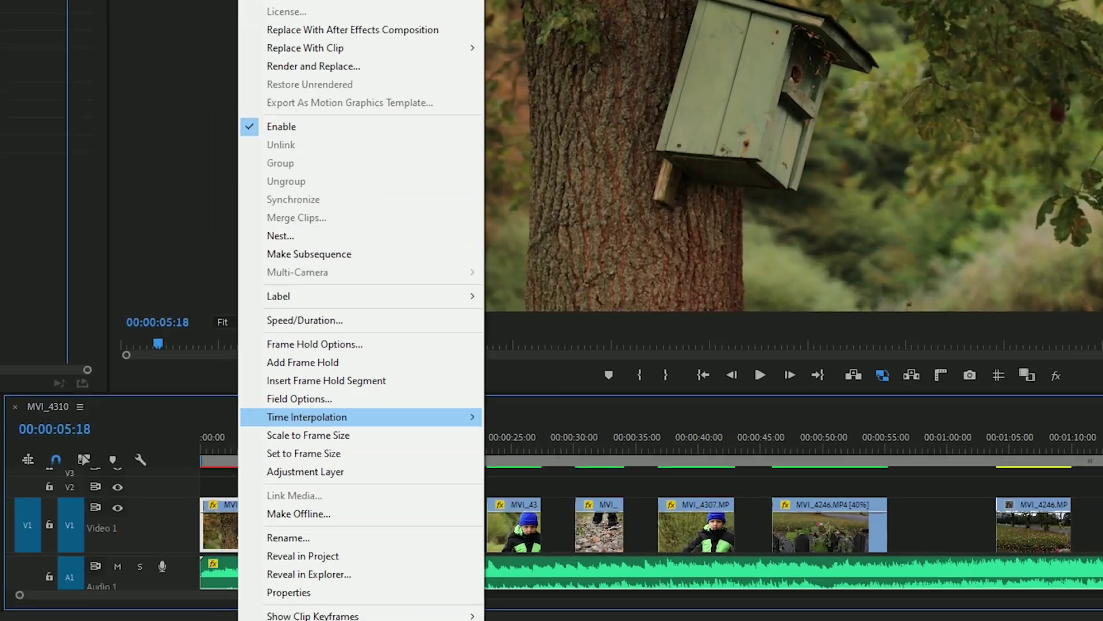
pyautogui.moveTo(356, 417)
pyautogui.click(537, 453)
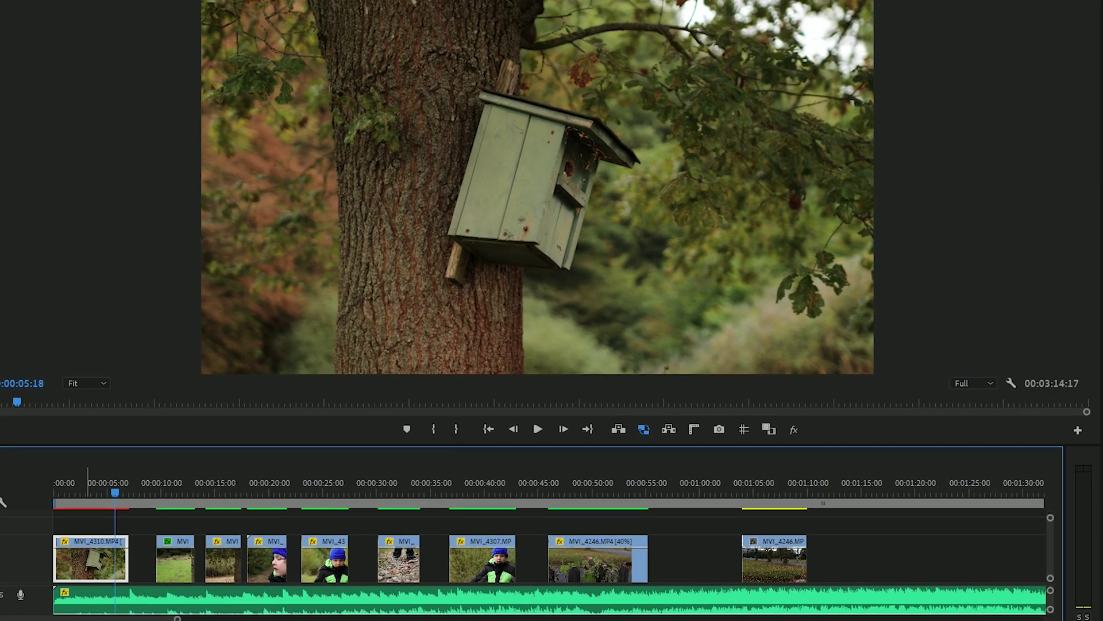
pyautogui.press('Return')
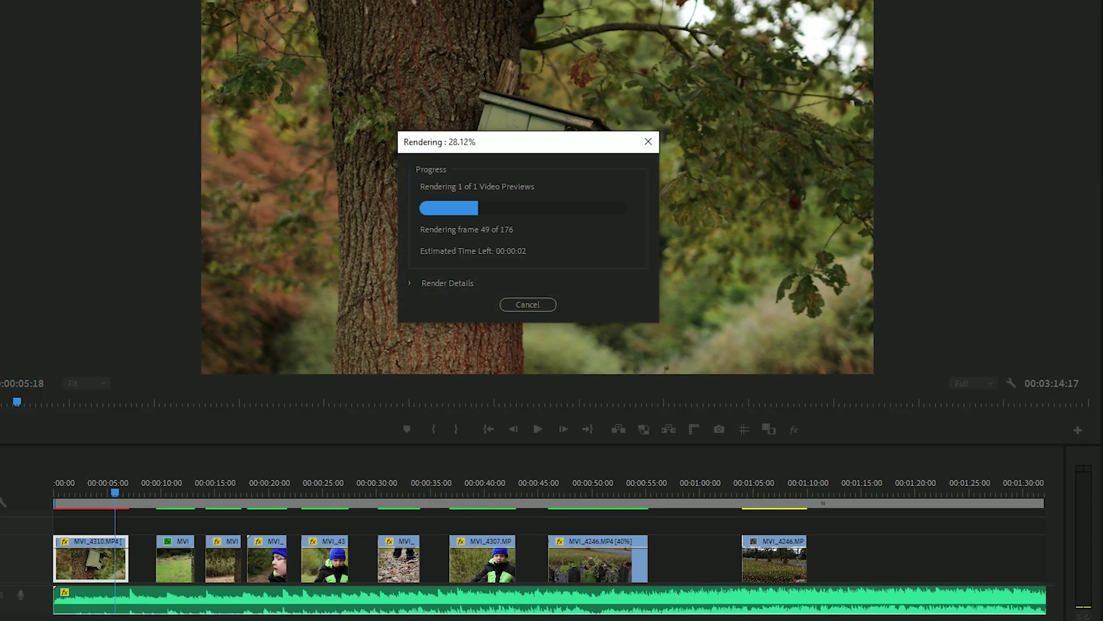